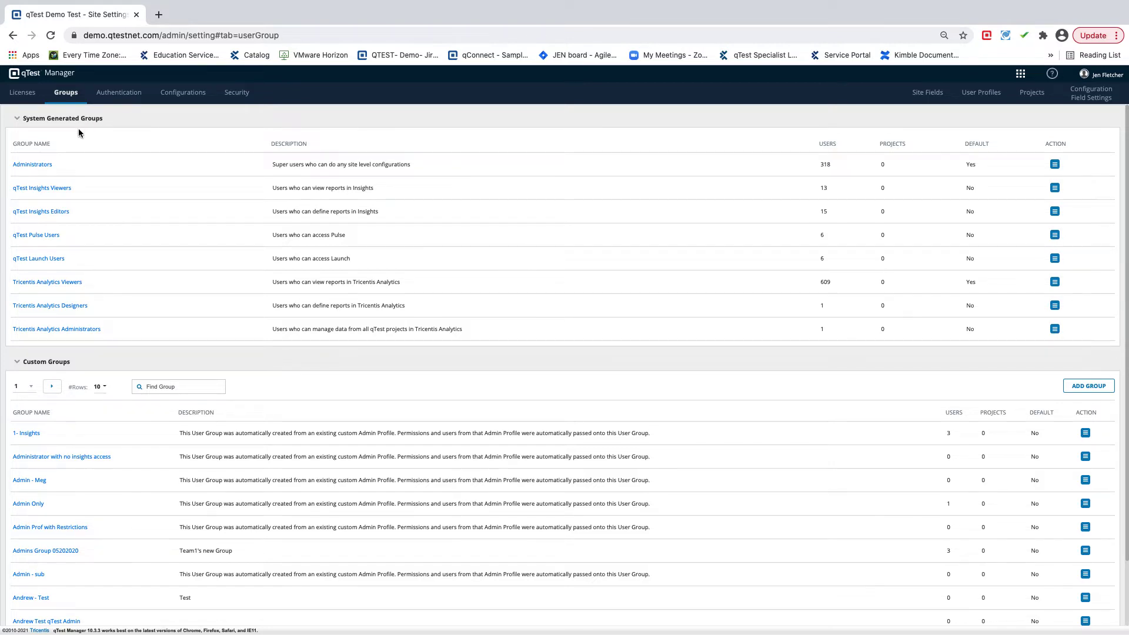
Step: Examine the permissions of the system-generated qTest Launch Users group, and close its configuration
click(52, 266)
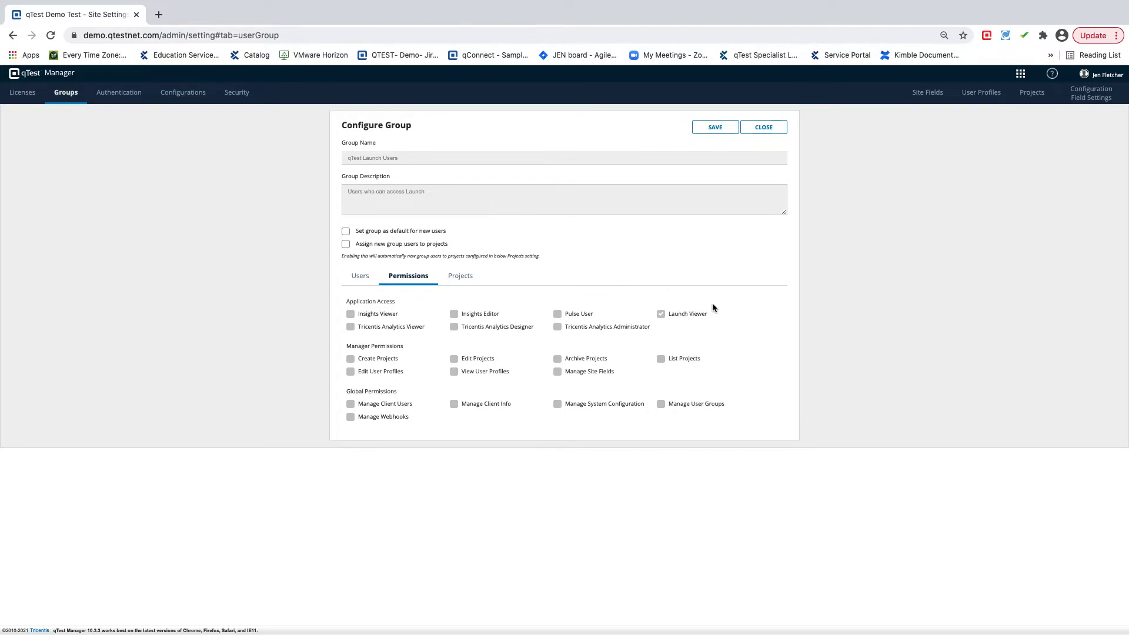
click(773, 127)
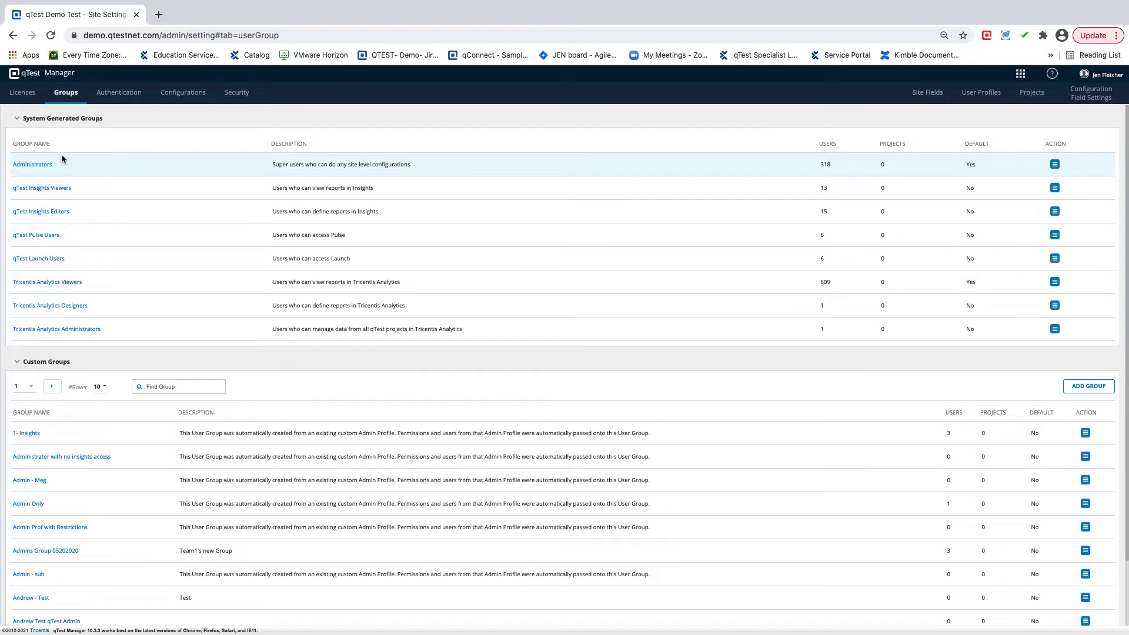
Step: Examine the Administrators group's Application Access permissions and compare them with the list of available qTest applications
click(24, 165)
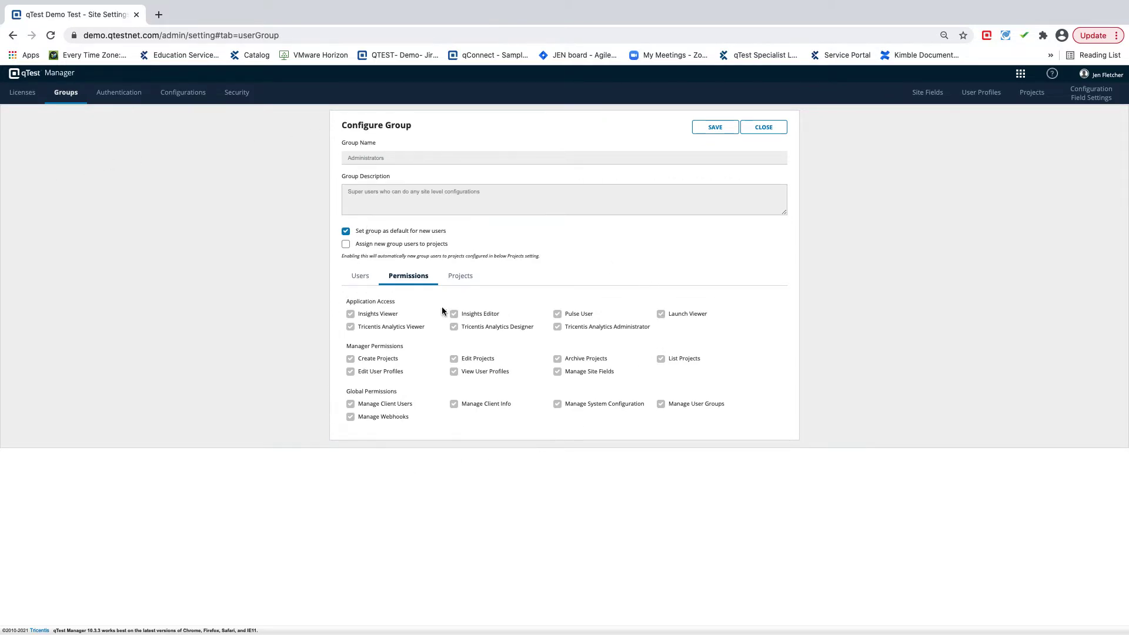
drag(347, 301, 402, 302)
click(1018, 77)
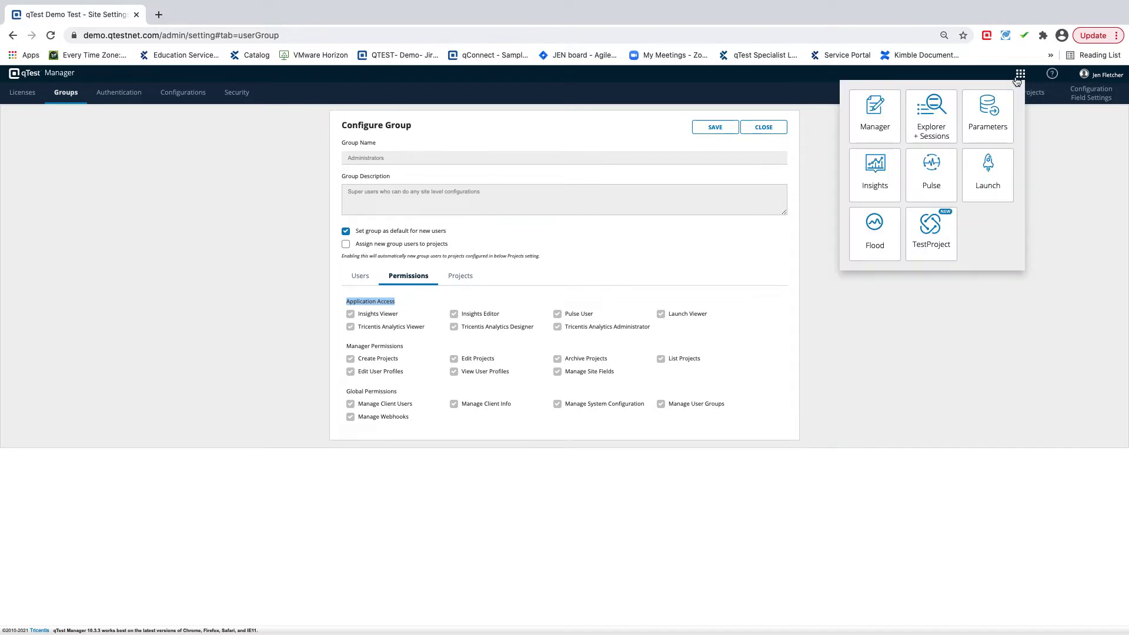
click(1019, 76)
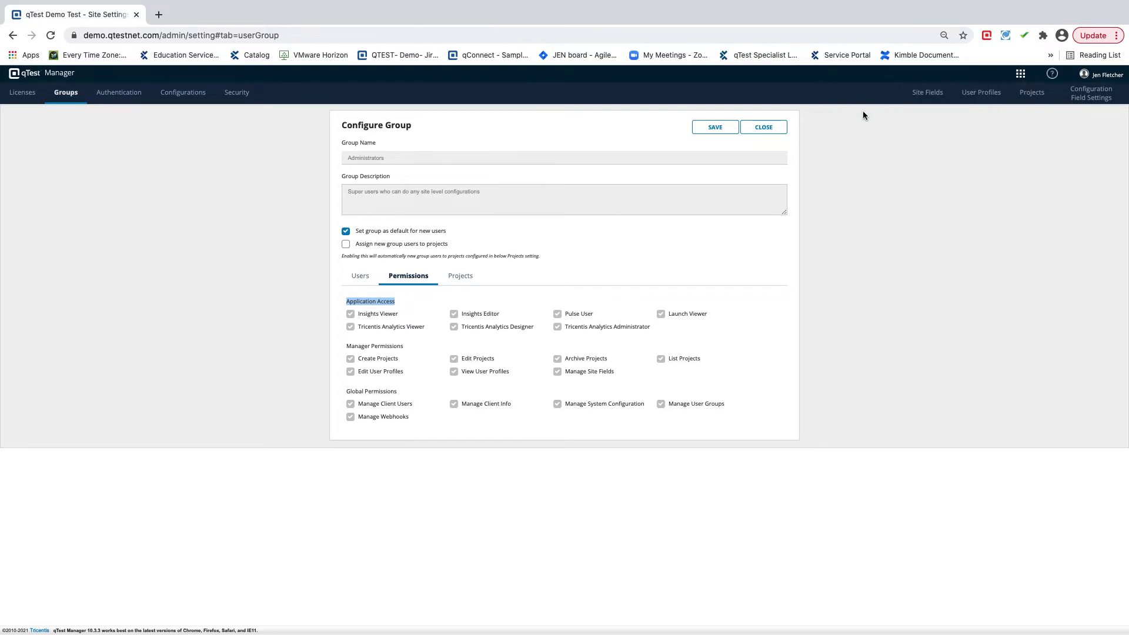
click(1020, 75)
drag(358, 328, 408, 327)
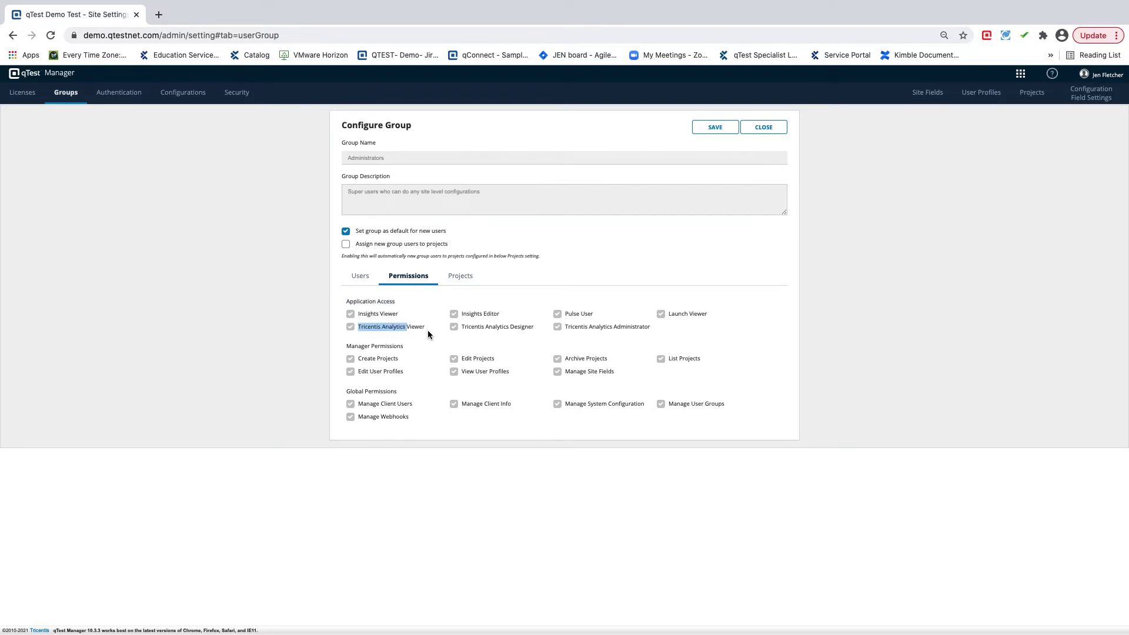
click(427, 331)
click(1020, 74)
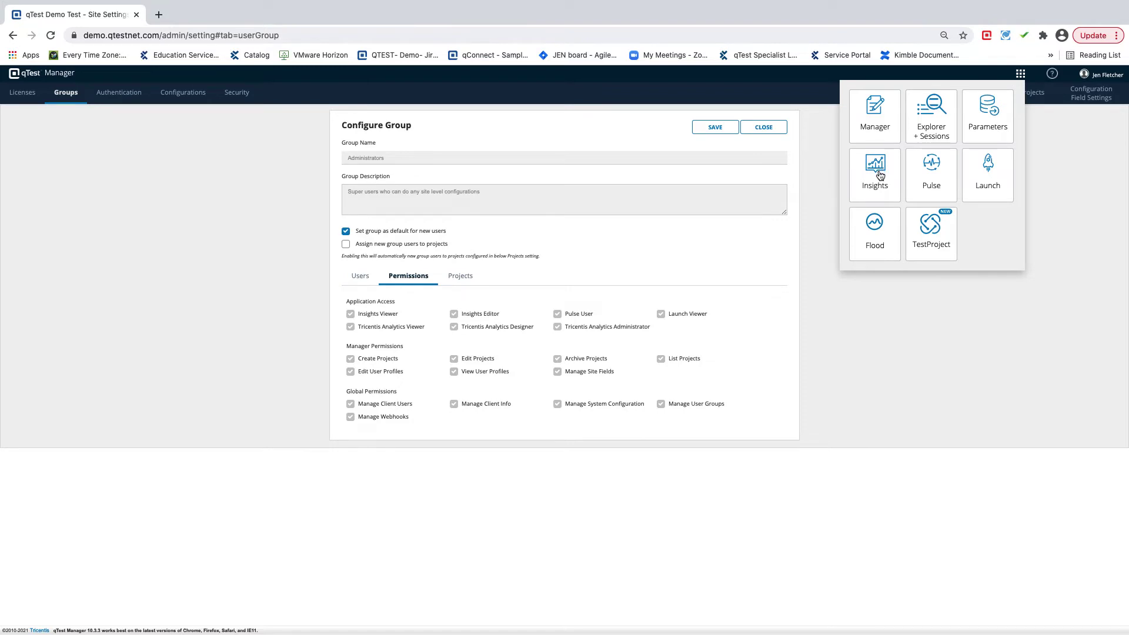
click(651, 256)
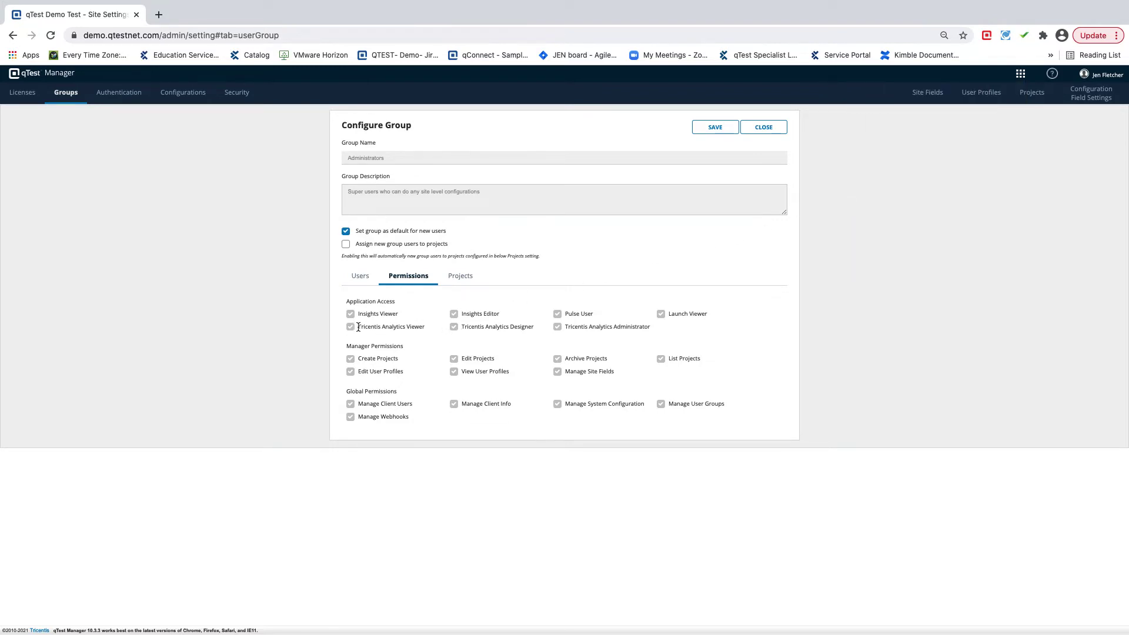
Step: Review the Administrators group's Tricentis Analytics and Manager permissions, and close the group without changes
drag(359, 327, 648, 325)
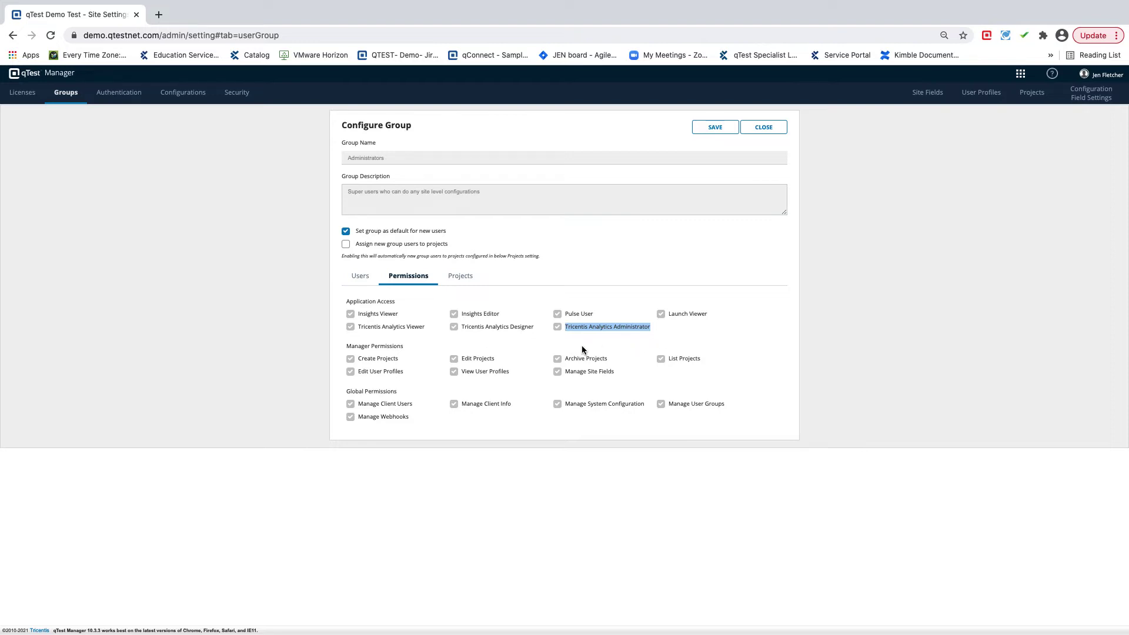
drag(347, 348, 398, 348)
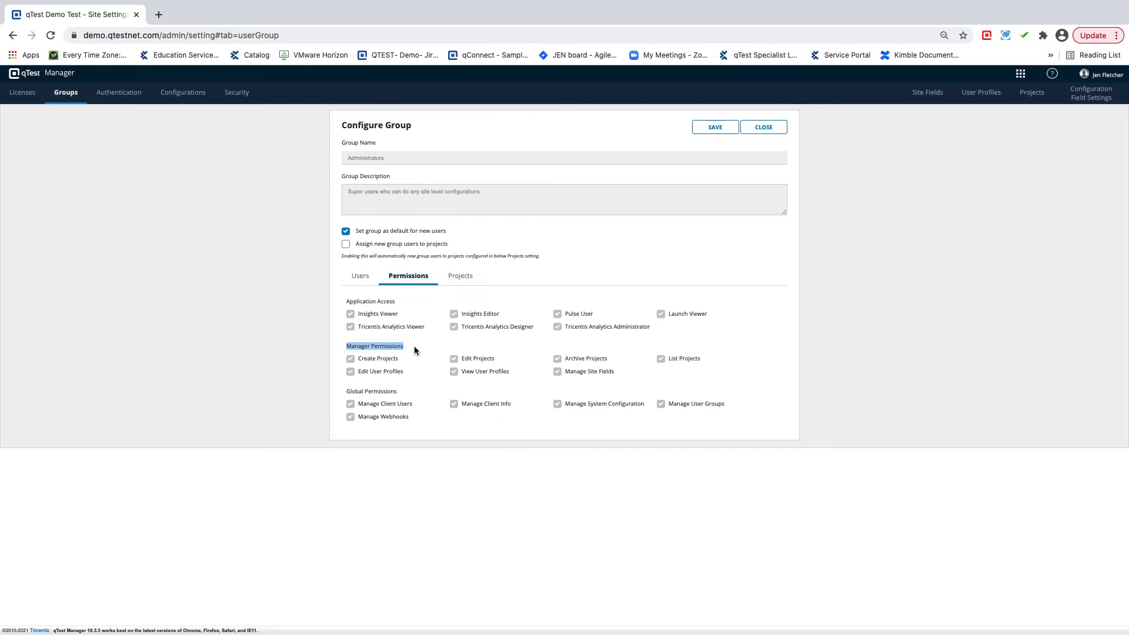
click(414, 347)
click(765, 129)
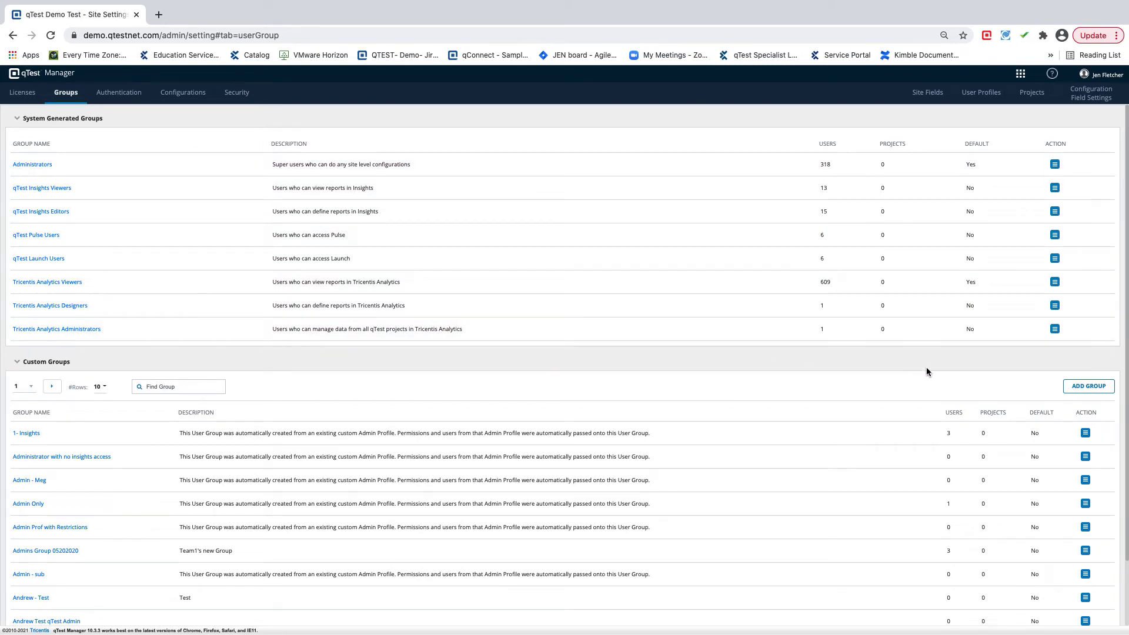
Step: Add a custom group named Android Team with Pulse User, Launch Viewer and Tricentis Analytics Viewer access
click(1087, 388)
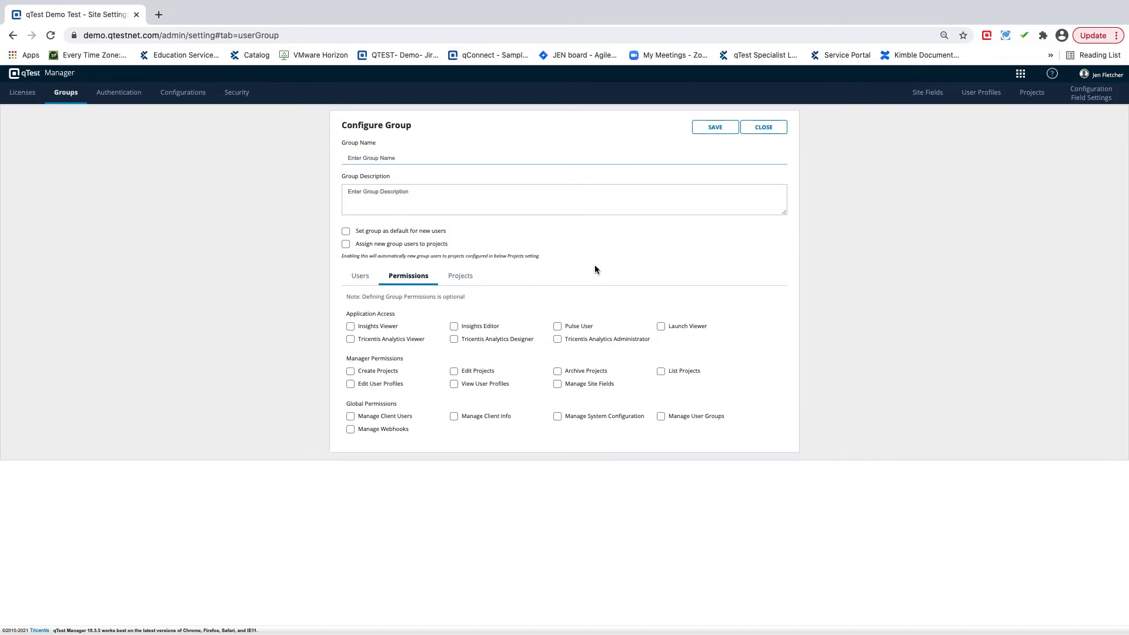
text(Android Team)
click(503, 241)
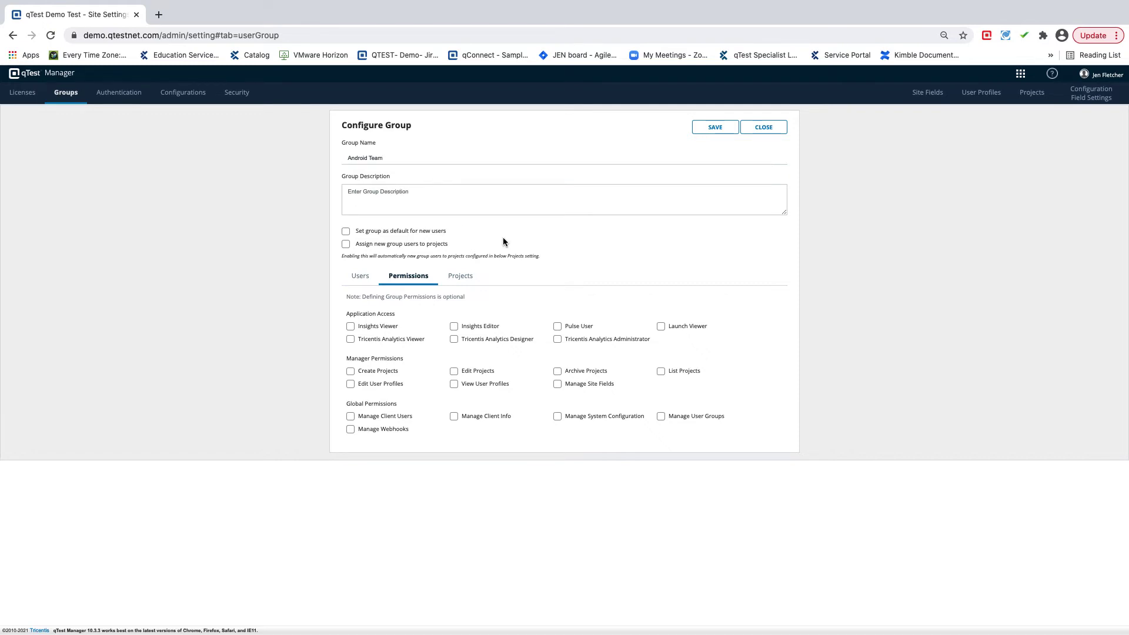
click(558, 327)
click(351, 343)
Step: Add the first, second and fourth listed users to the Android Team group
click(360, 280)
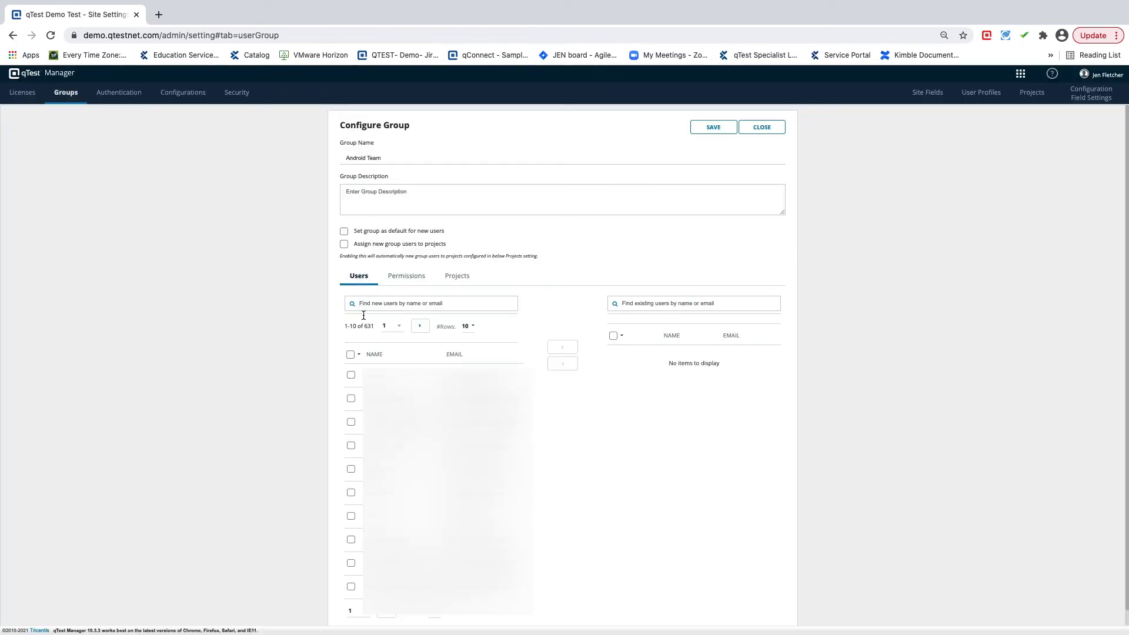
click(351, 374)
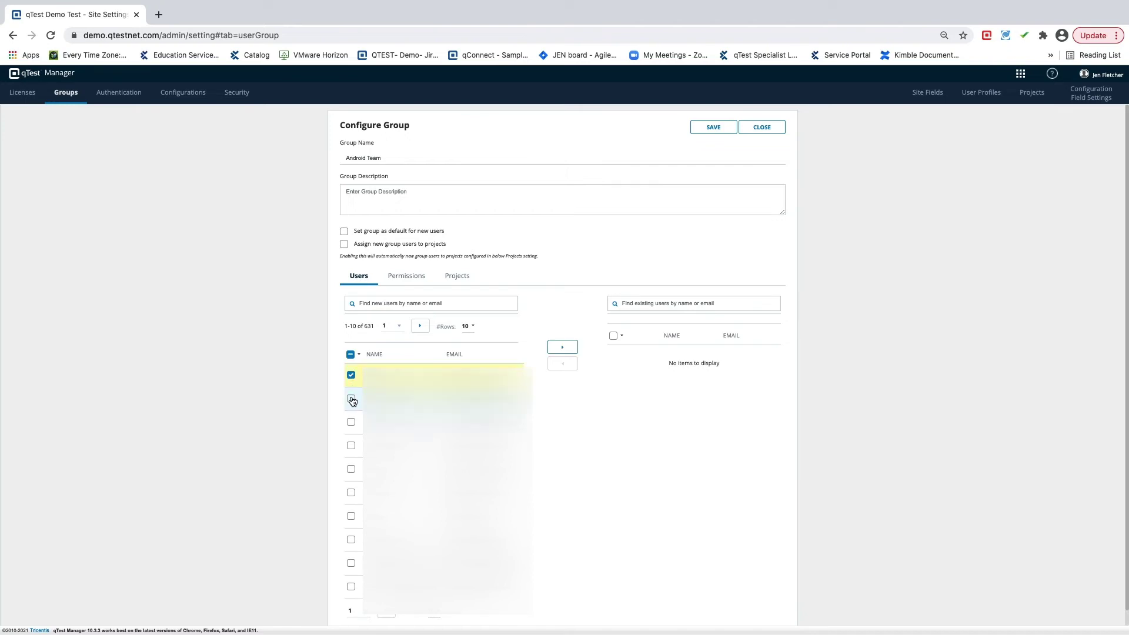
click(351, 398)
click(351, 446)
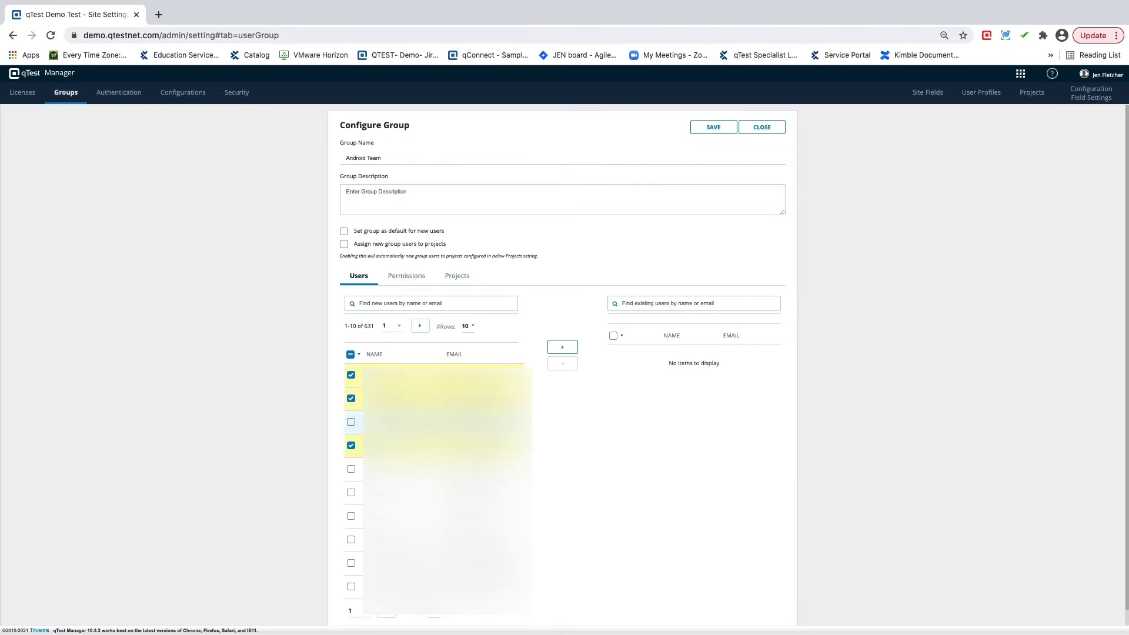
click(563, 349)
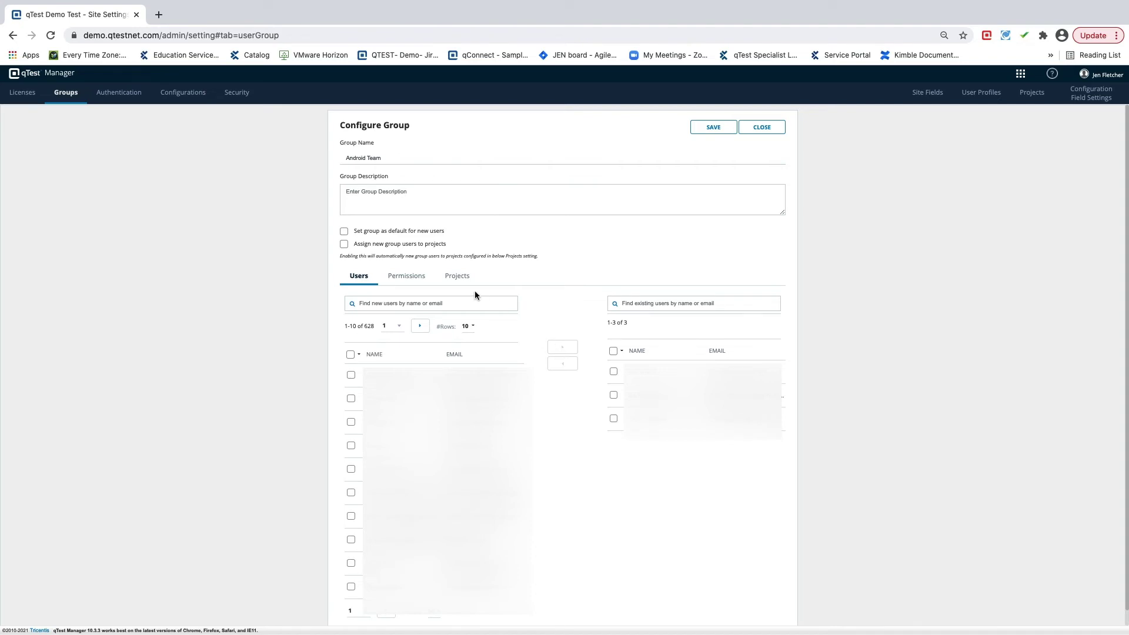
Step: Assign the "Staging" Project and .Net Application Team projects to the Android Team group
click(456, 278)
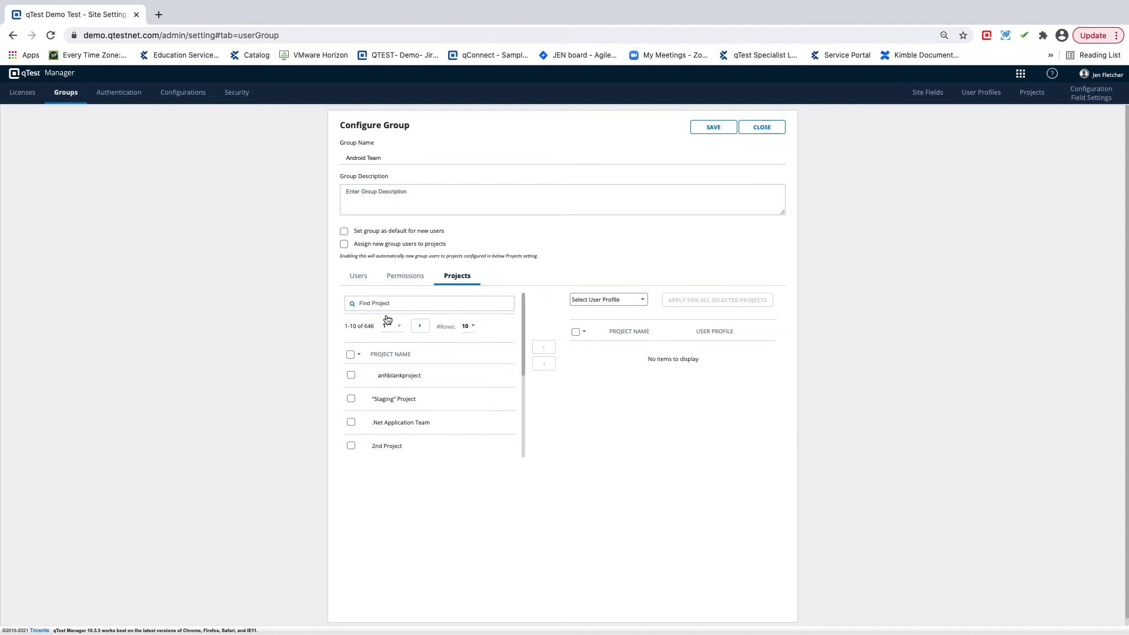
click(351, 400)
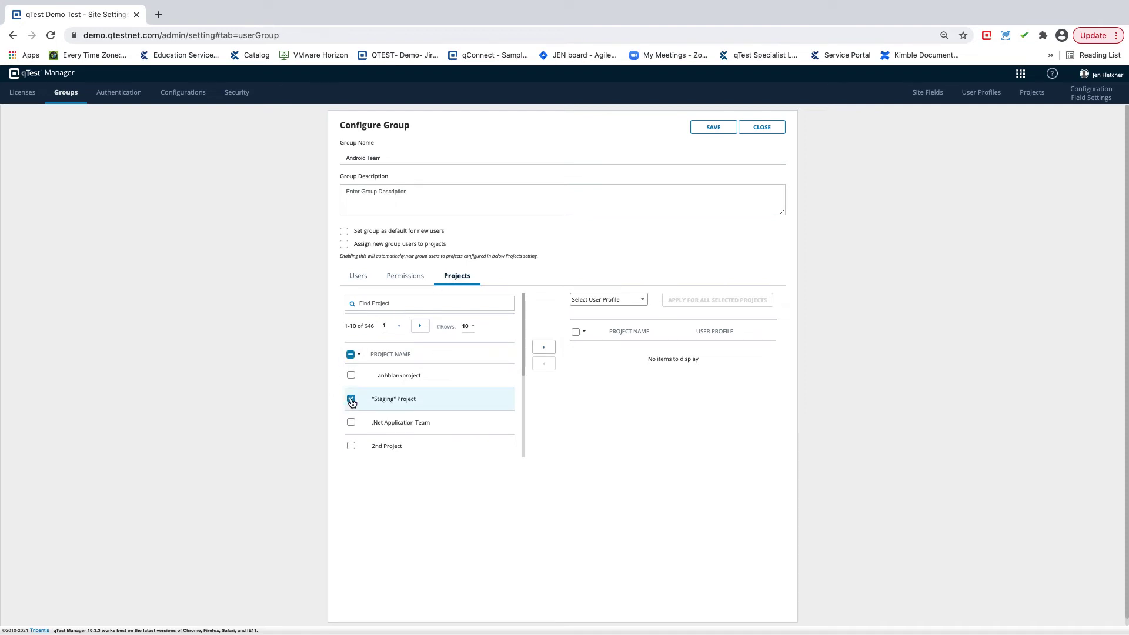
click(351, 424)
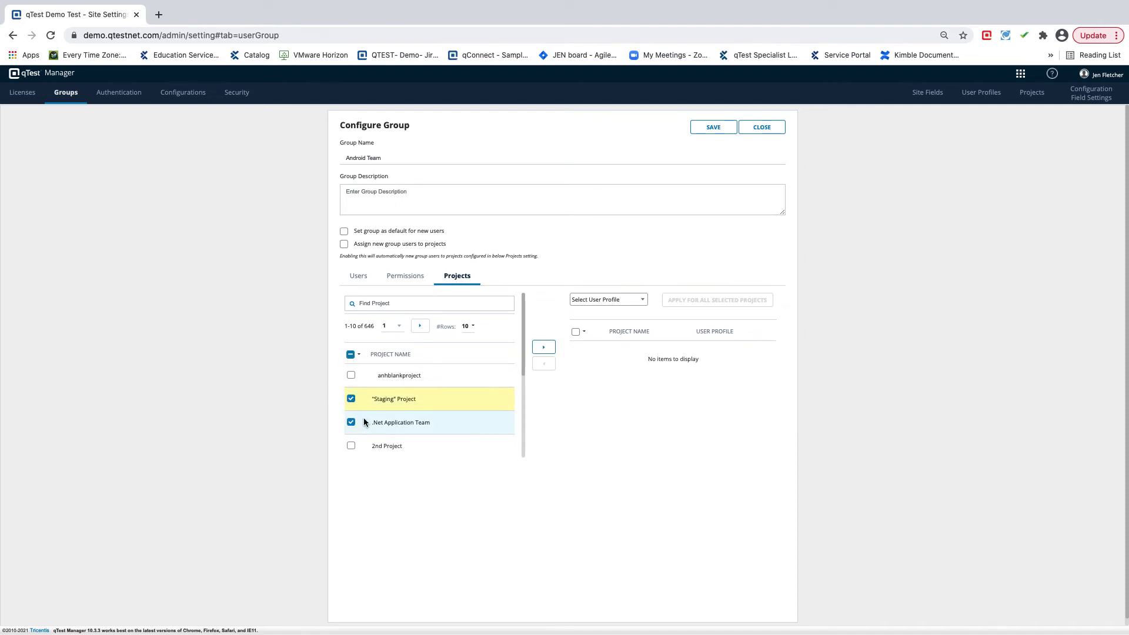
click(543, 352)
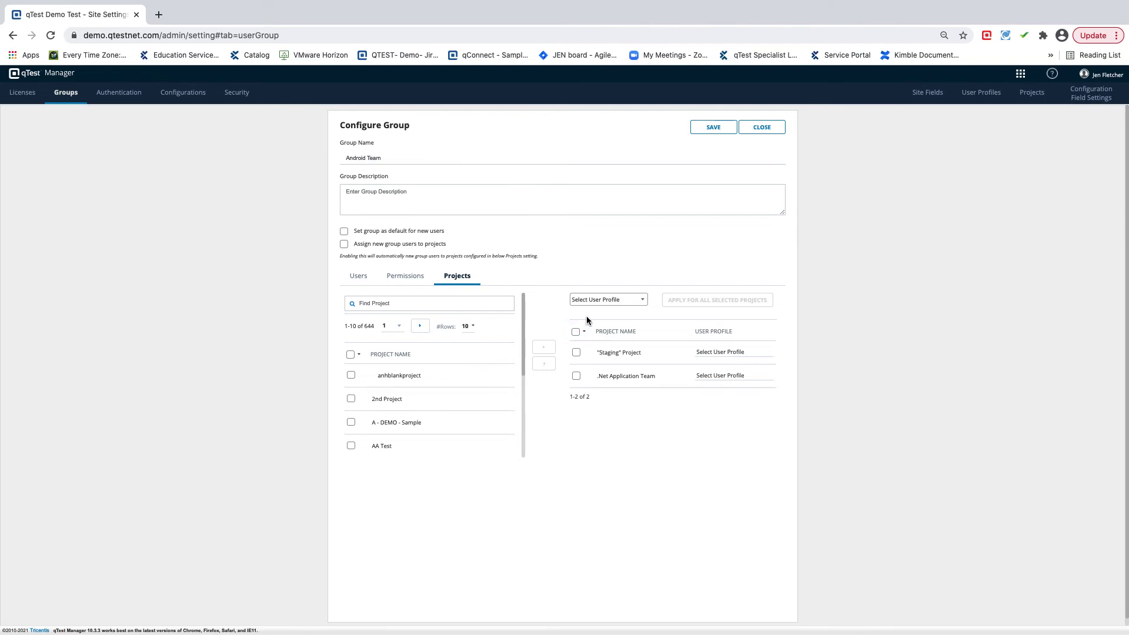
Step: Find the QA Tester user profile by searching for tester and apply it to both assigned projects
click(611, 301)
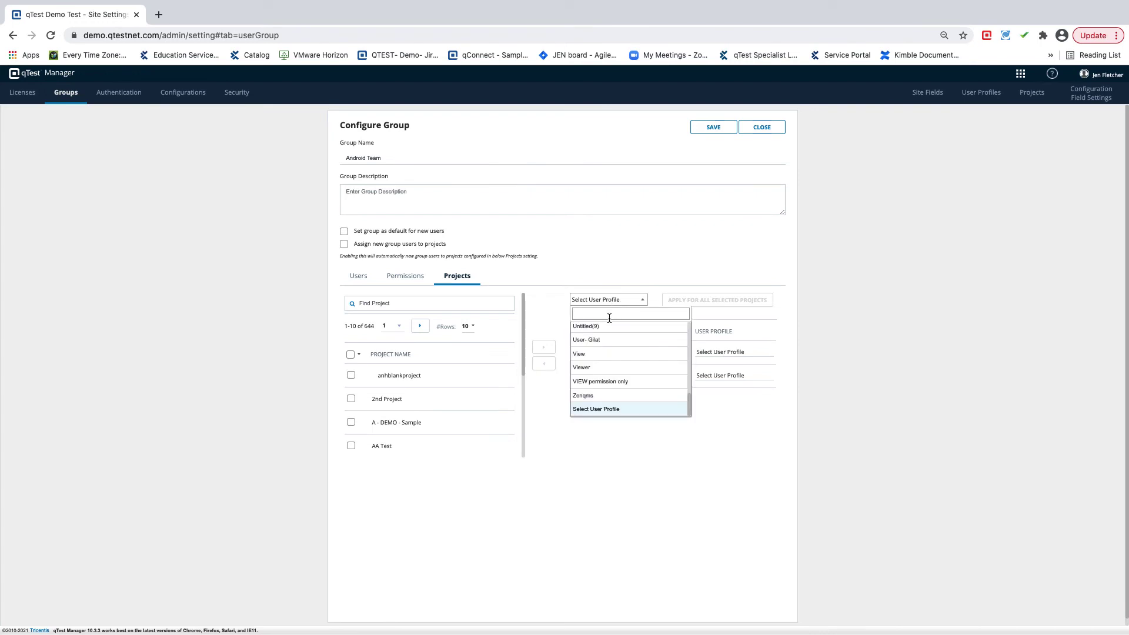
text(te)
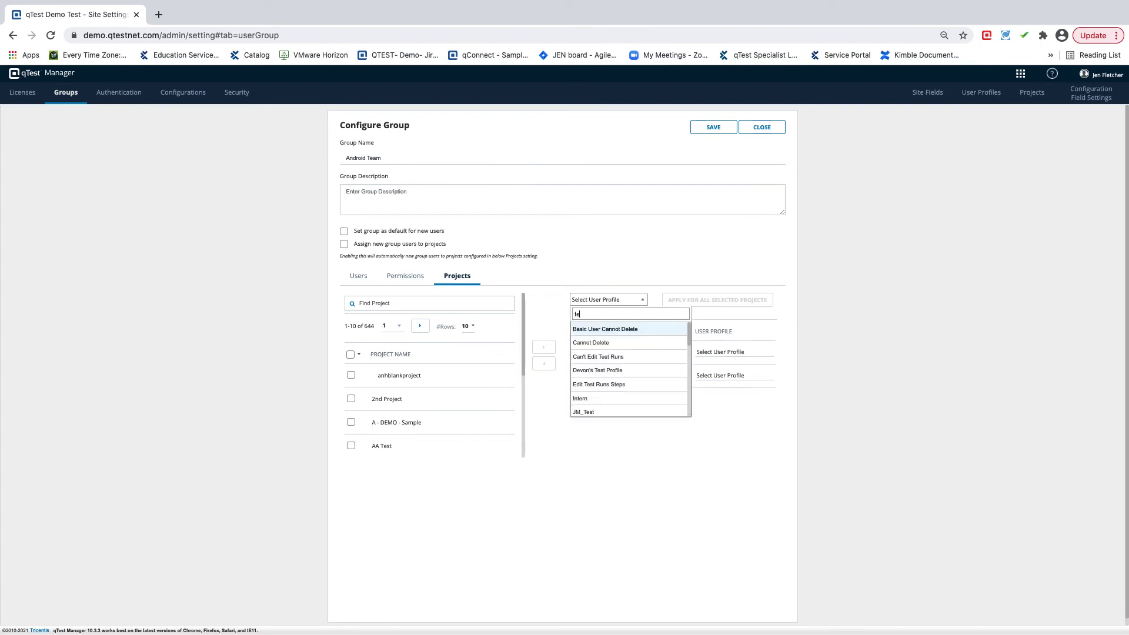
text(ster)
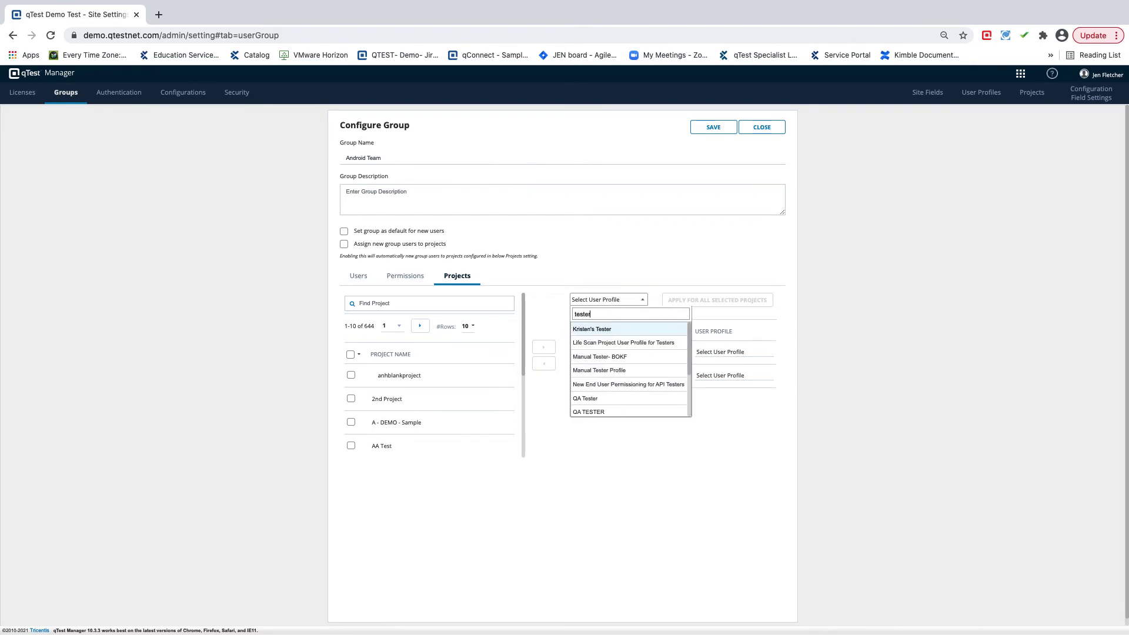
click(602, 400)
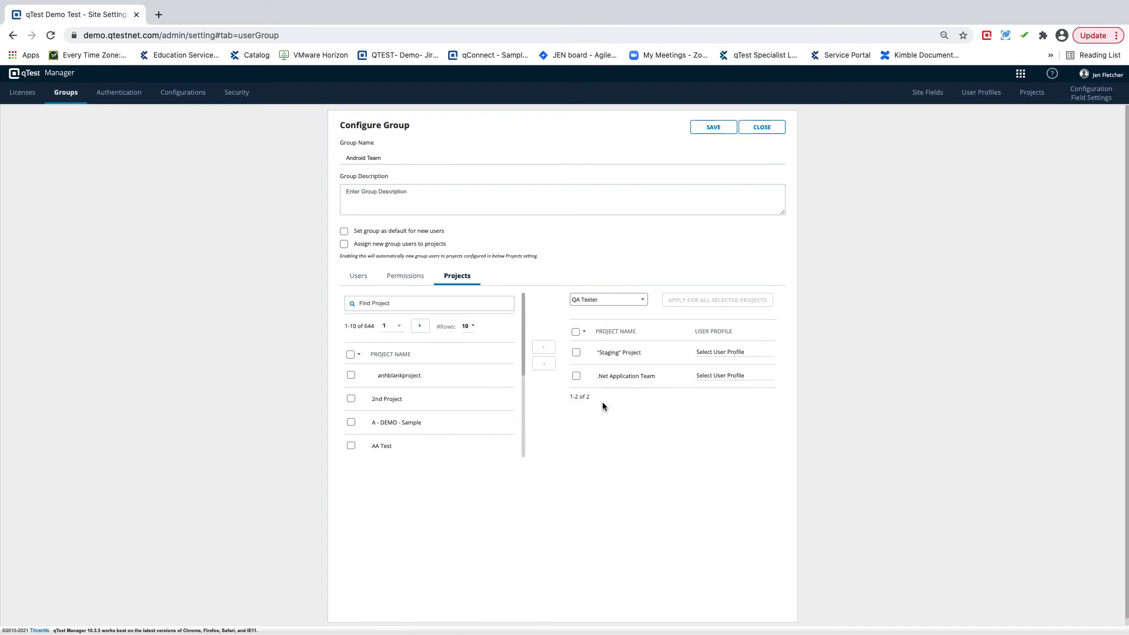
click(576, 332)
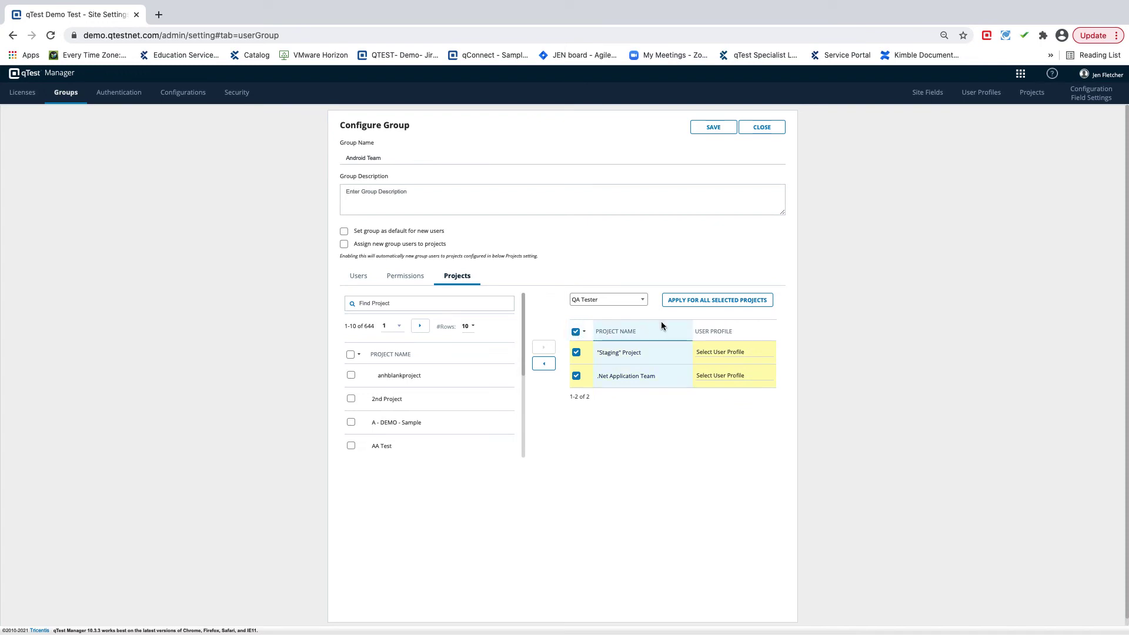
click(708, 305)
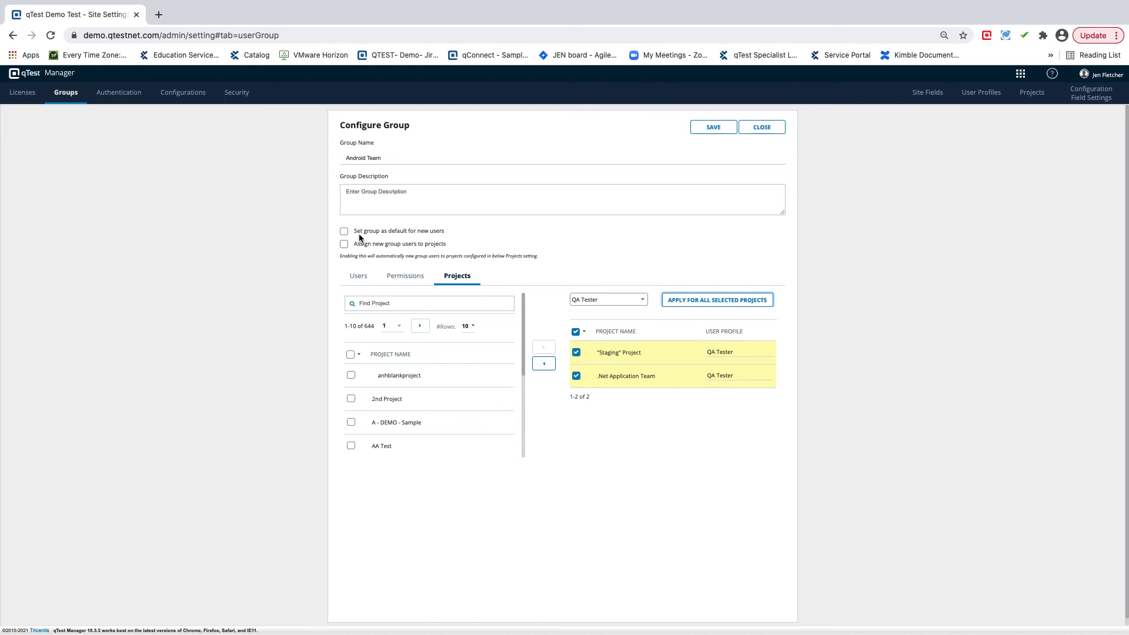
Step: Review the Android Team group's assigned users, permissions and projects
click(360, 280)
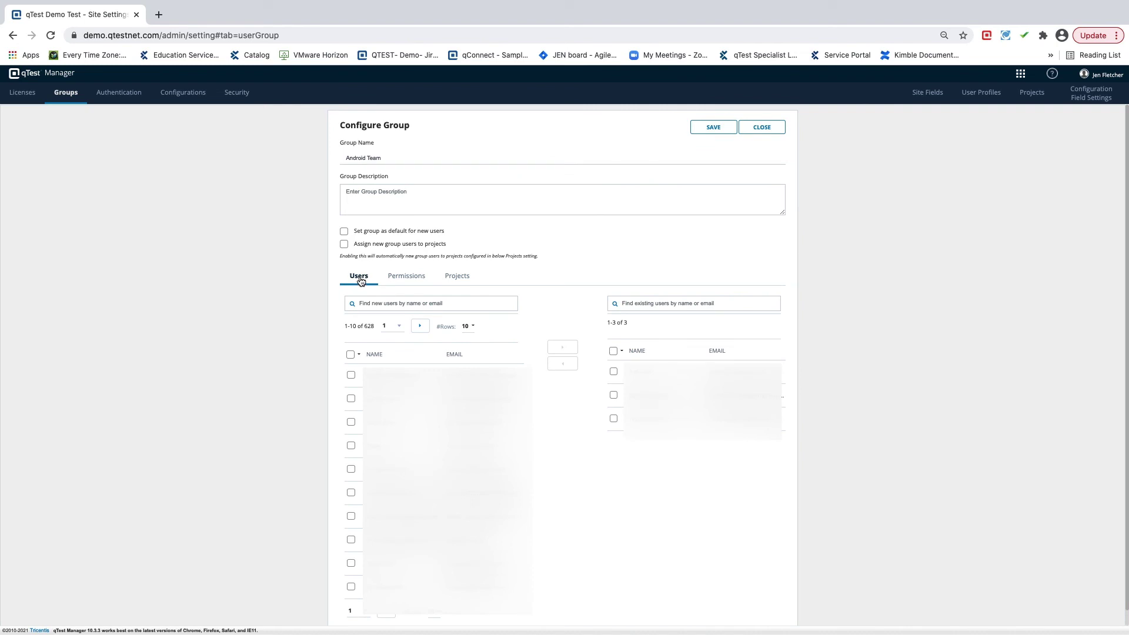
click(407, 281)
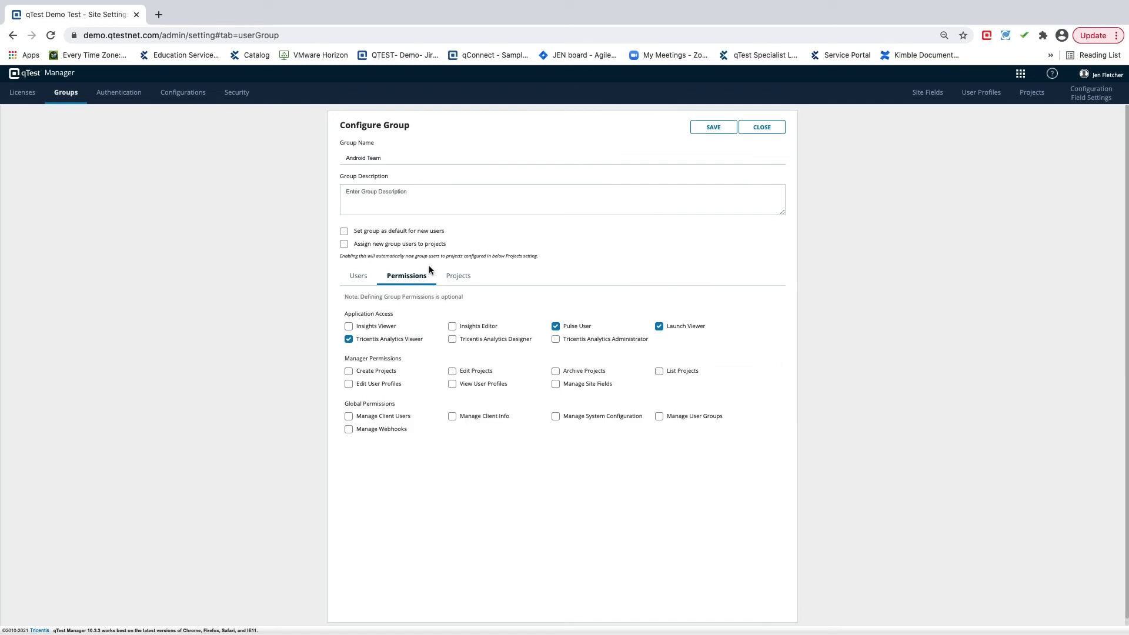
click(457, 277)
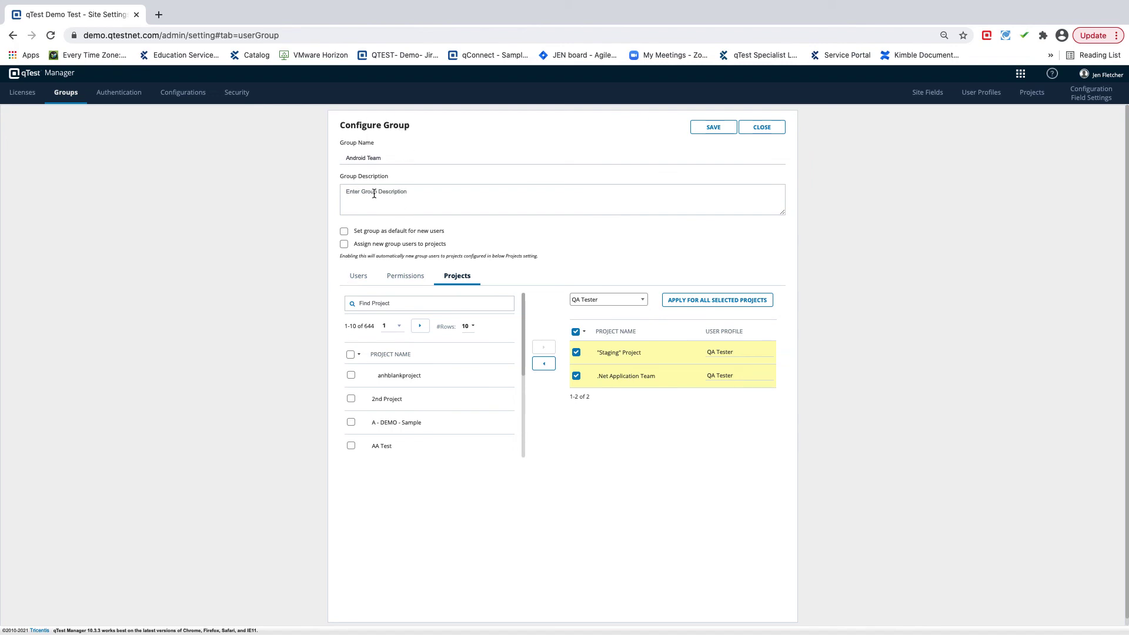
click(344, 231)
click(344, 231)
click(344, 244)
click(345, 244)
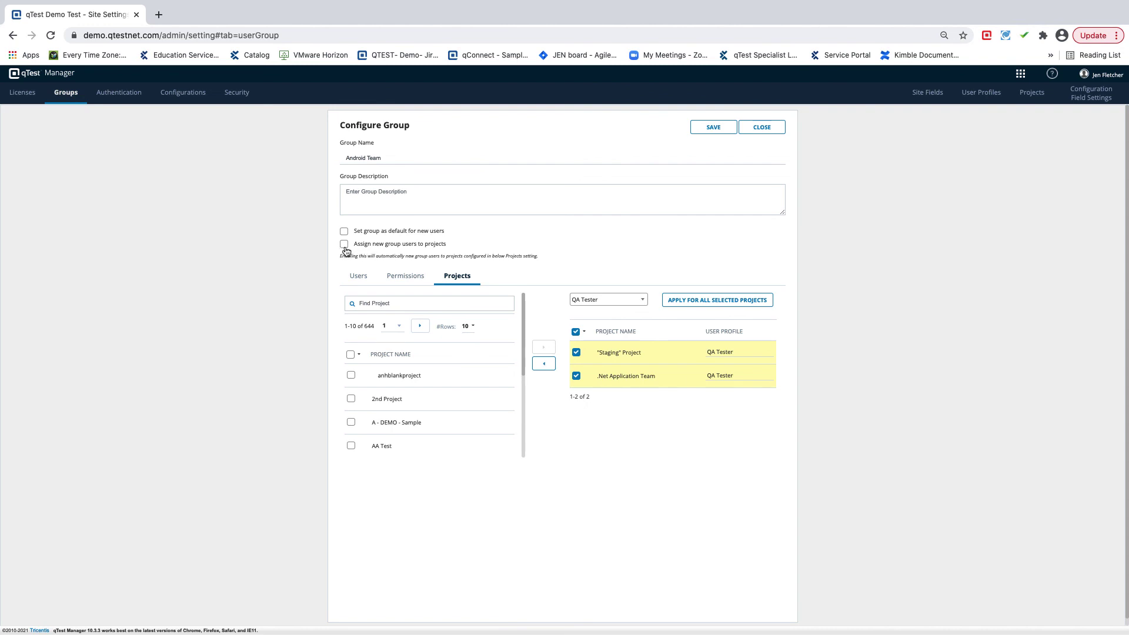
Step: Save the Android Team group and close its configuration
click(729, 131)
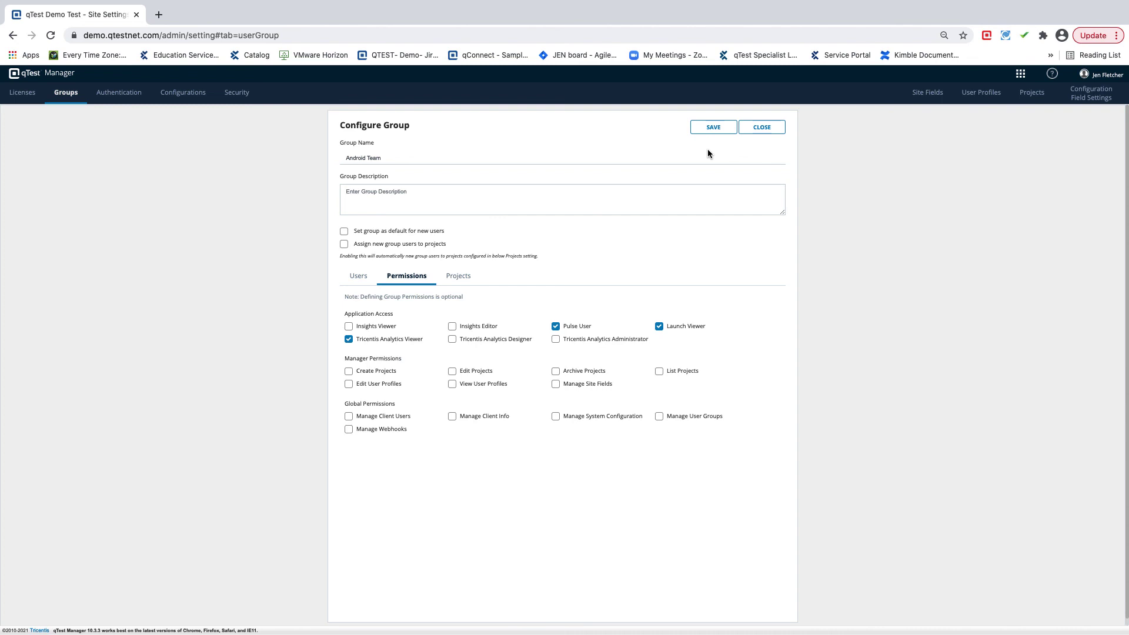
click(768, 128)
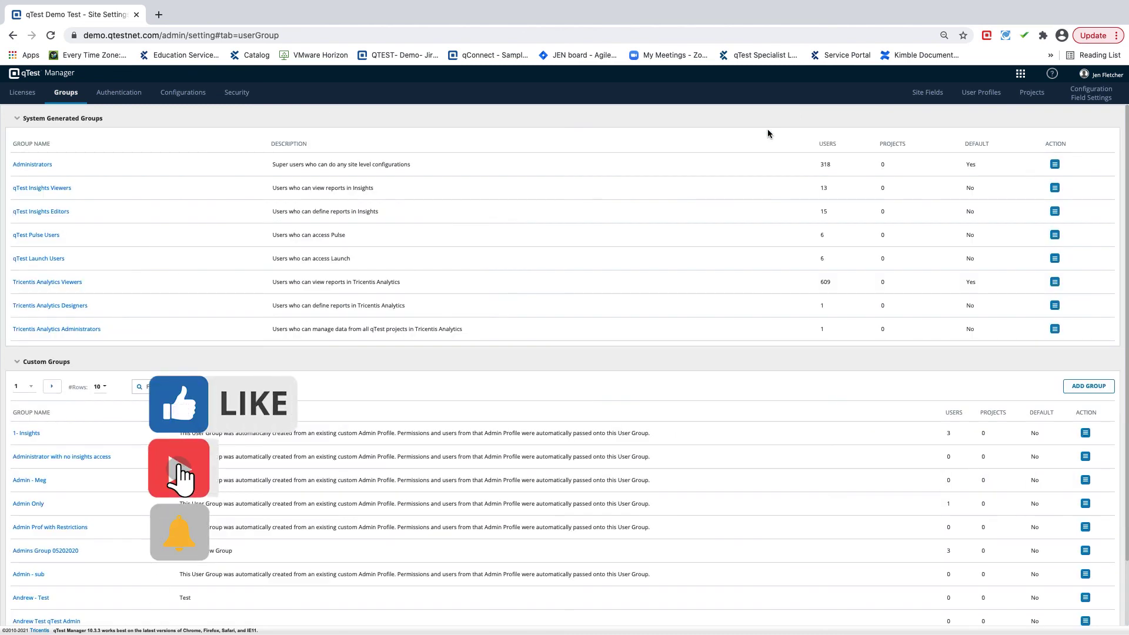